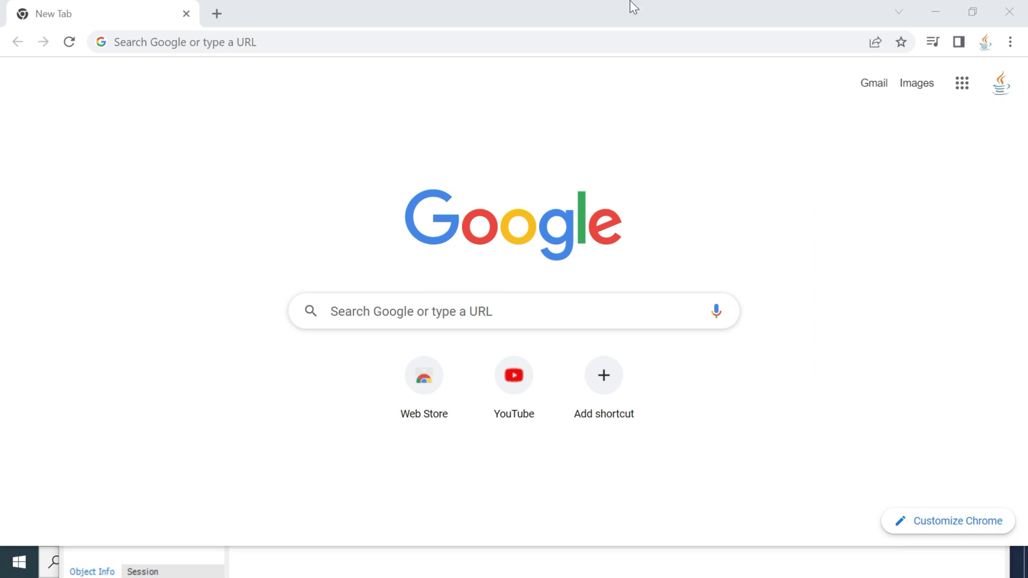
Search Google for 'download java' and scroll to the 'Java Downloads | Oracle' result.
left_click(400, 38)
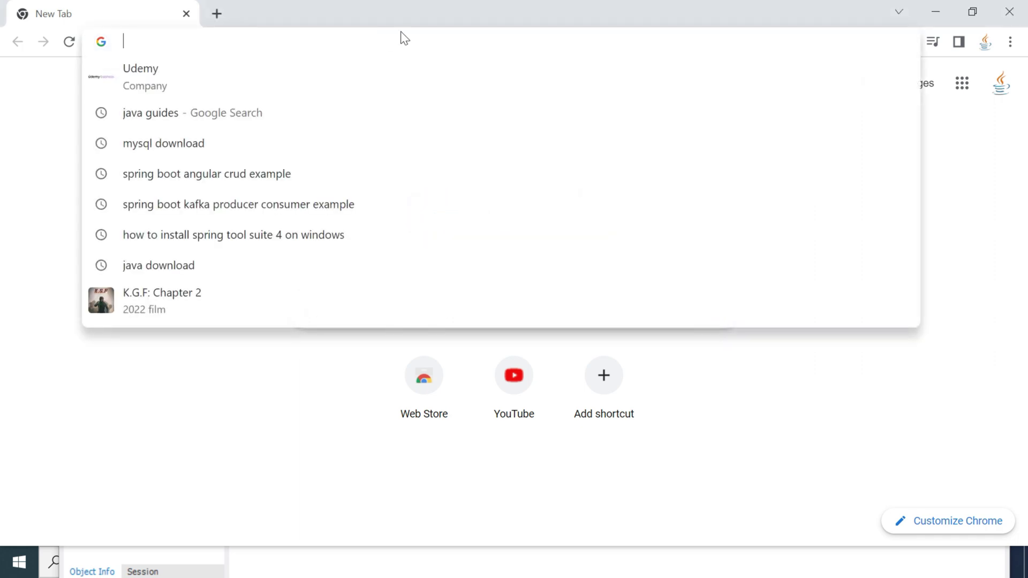
type("down")
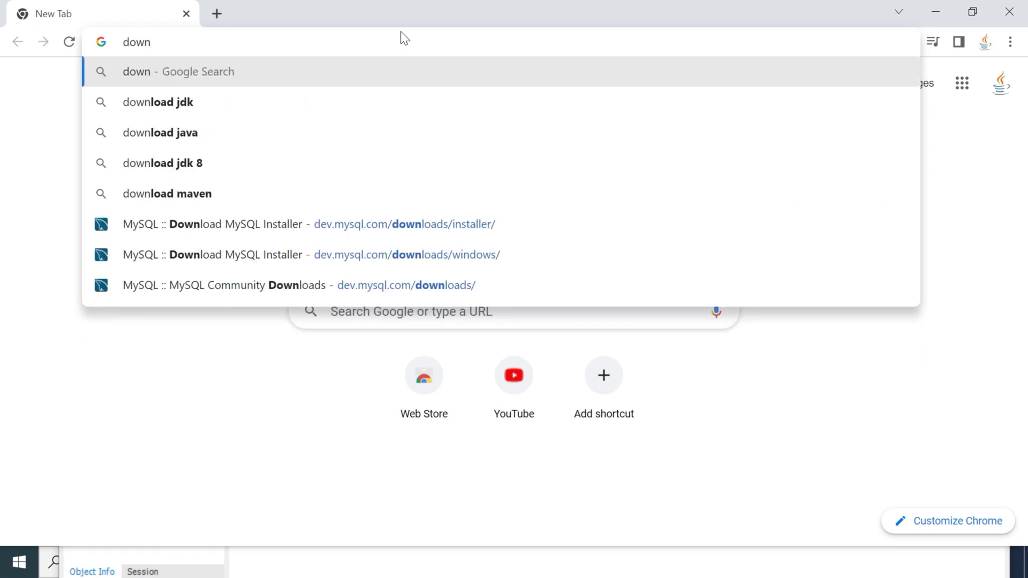
type("load java")
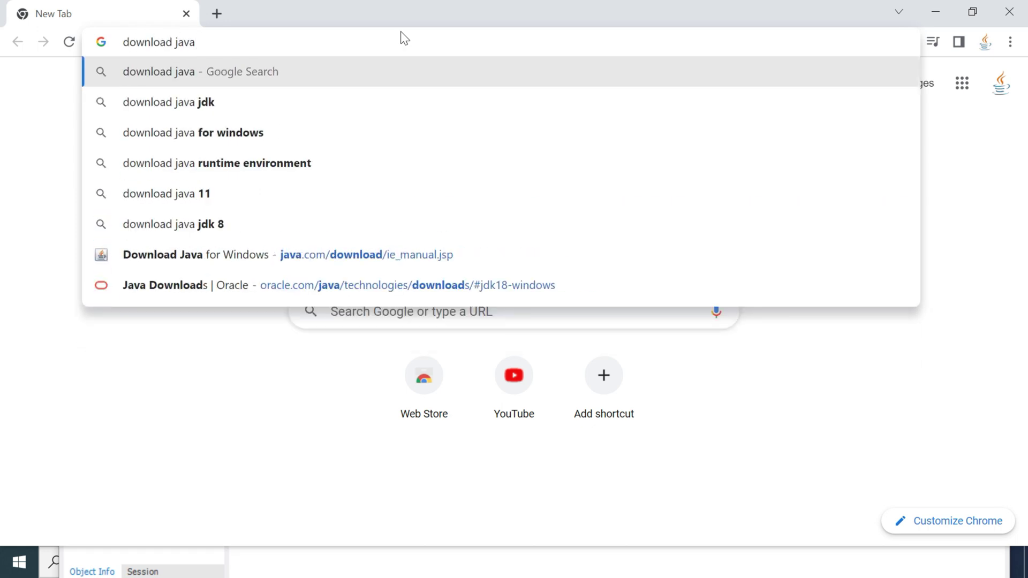
key("Return")
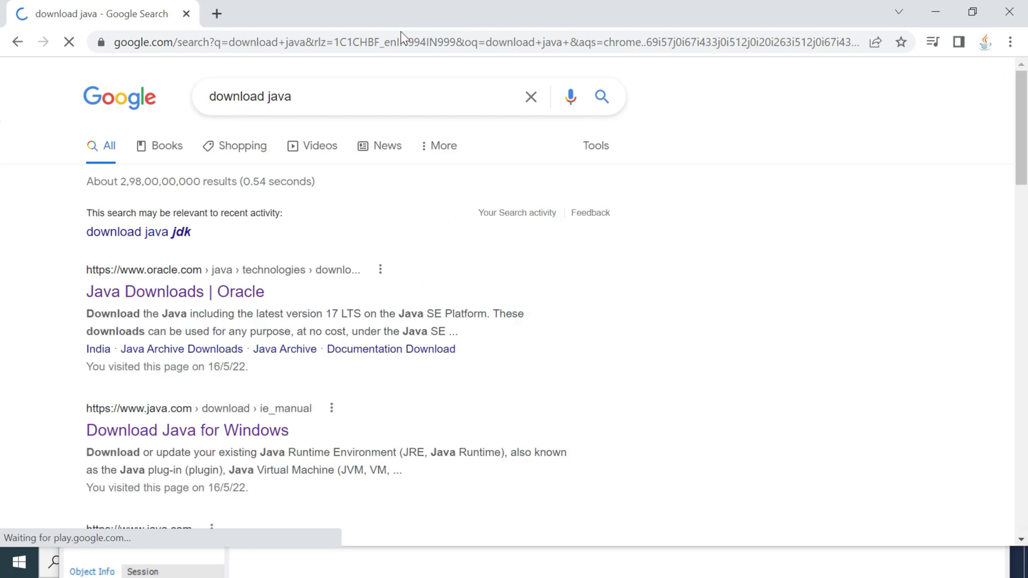
scroll(191, 232, "down", 2)
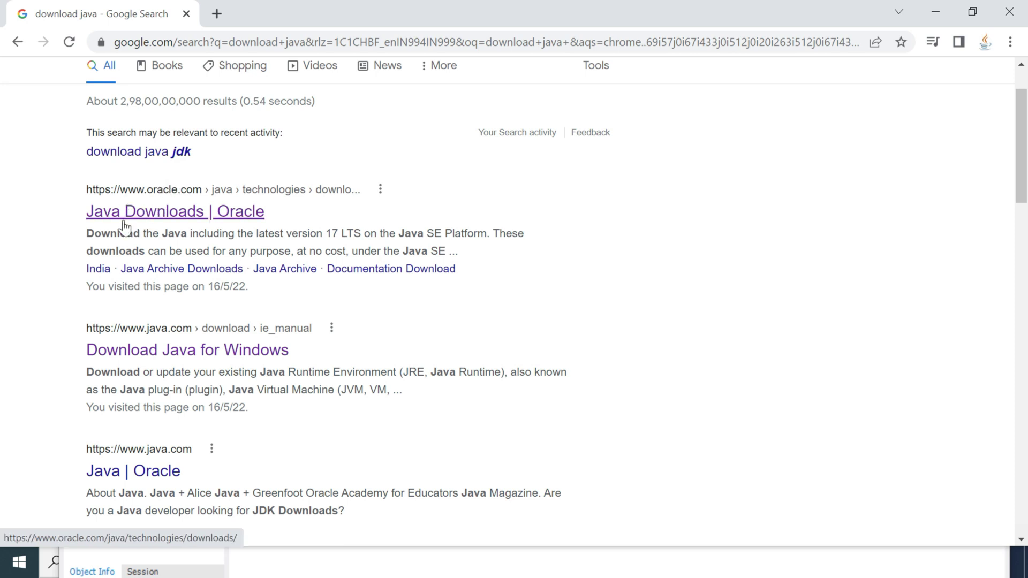
Open Oracle's Java Downloads page and scroll to the JDK 18.0.1.1 downloads table.
left_click(170, 215)
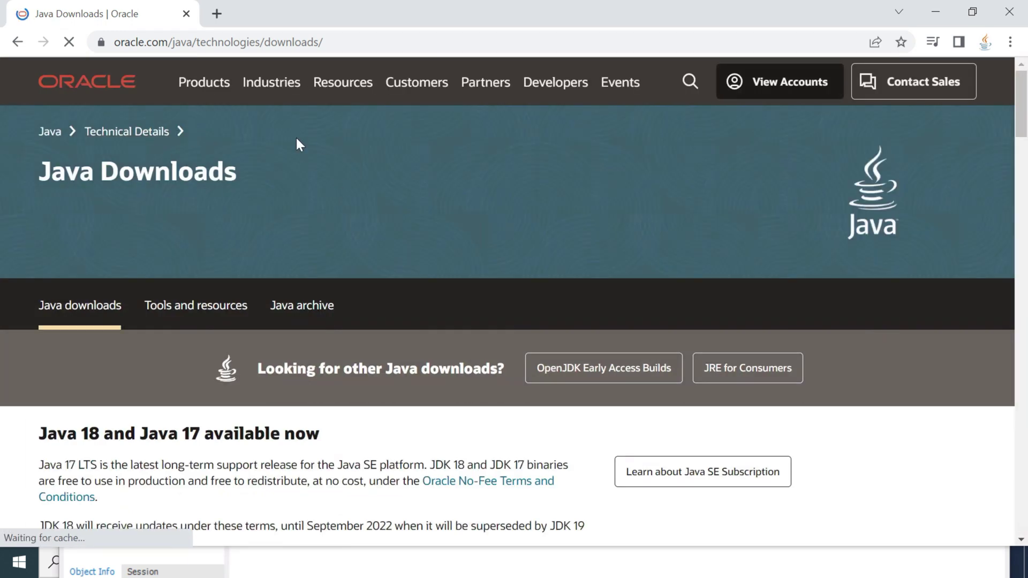
scroll(265, 205, "down", 4)
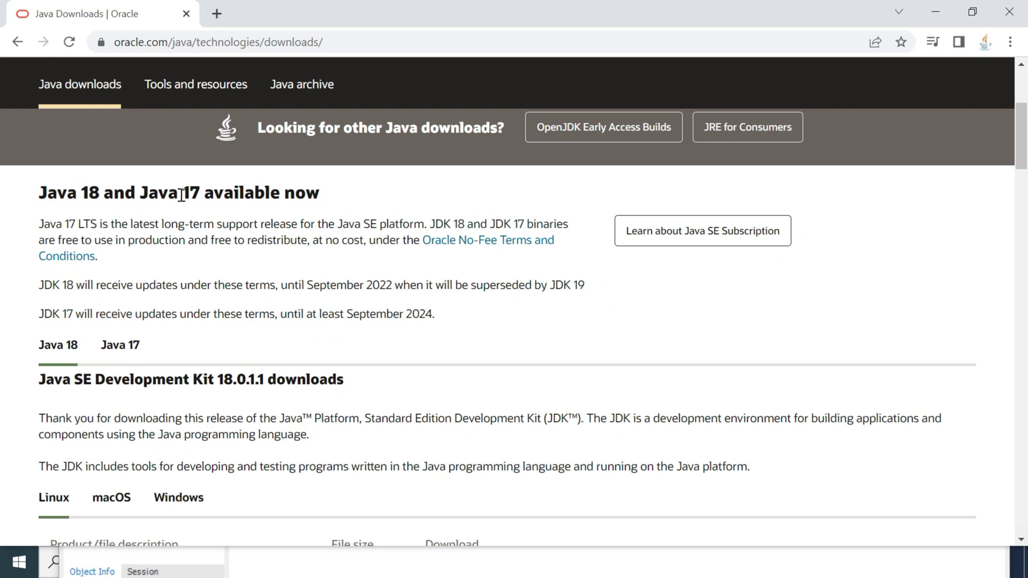
scroll(263, 211, "down", 2)
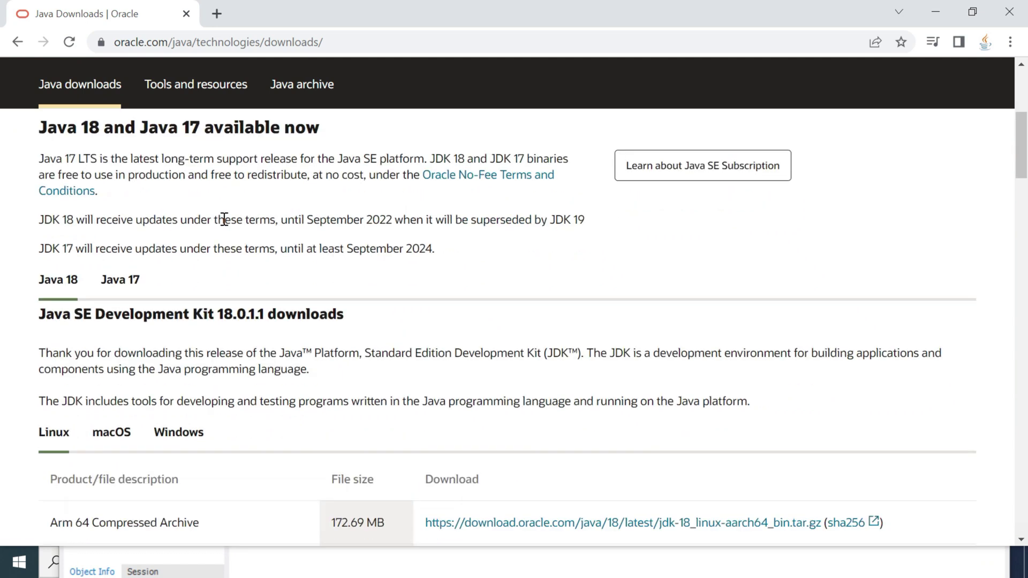
scroll(255, 222, "up", 2)
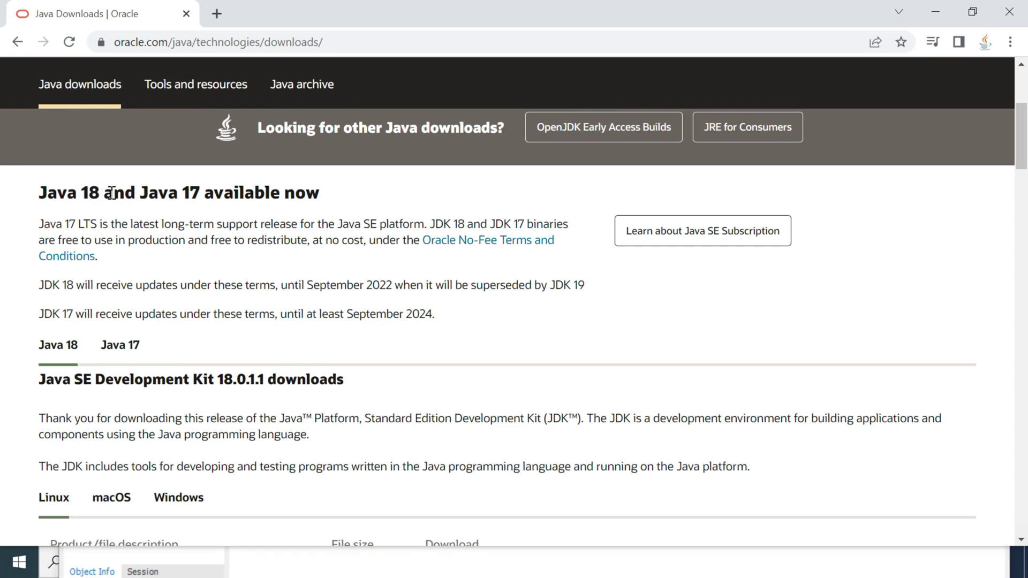
scroll(84, 194, "down", 2)
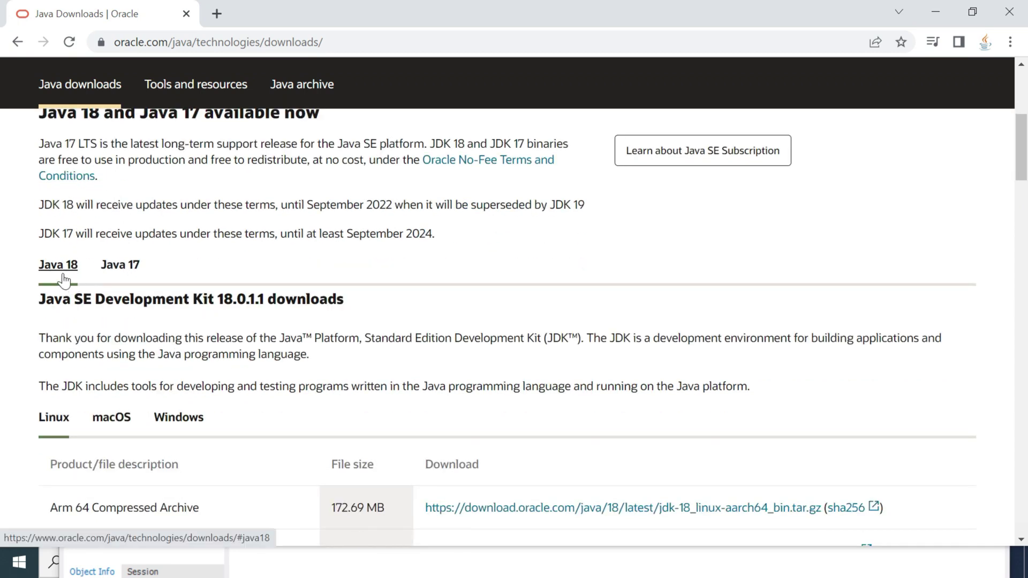
scroll(62, 278, "down", 2)
scroll(62, 264, "down", 4)
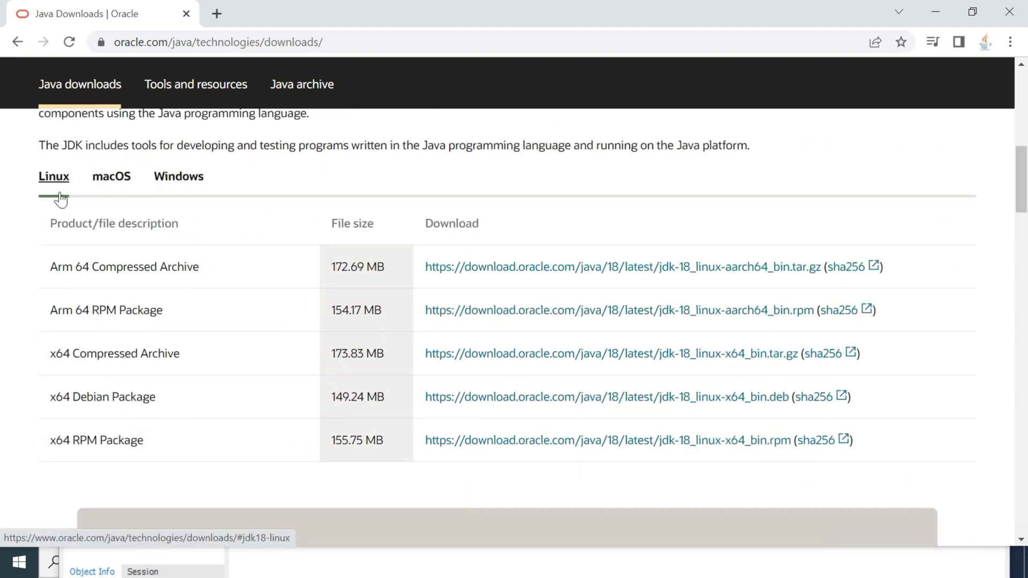
Switch to the Windows downloads and get the x64 Installer jdk-18_windows-x64_bin.exe.
left_click(189, 178)
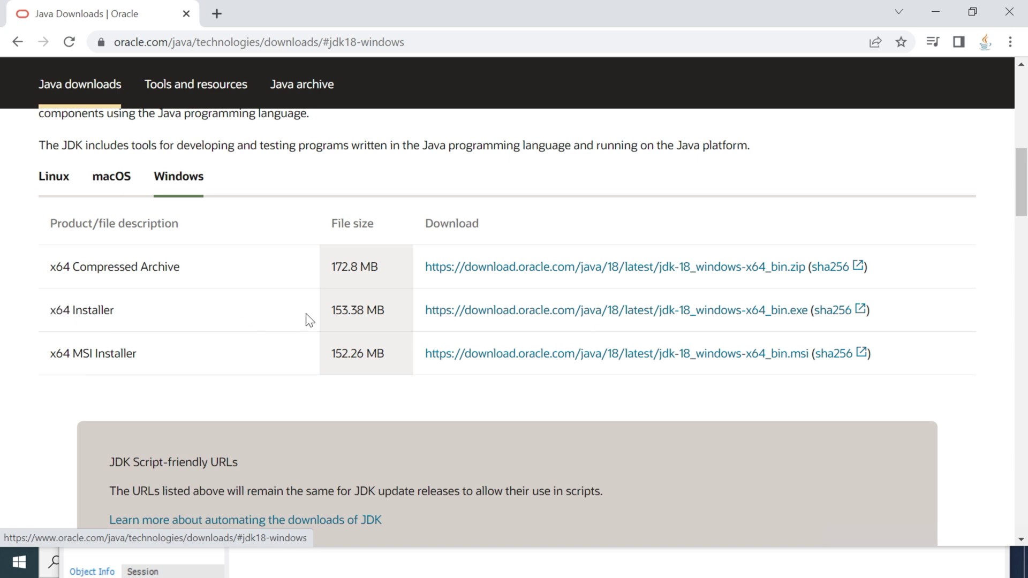
left_click(566, 265)
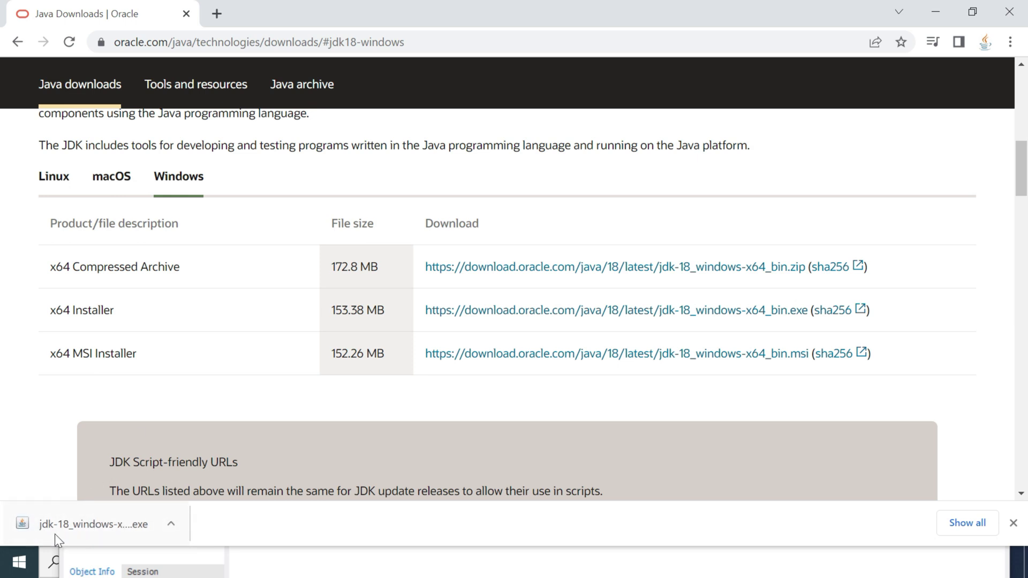
Run the downloaded installer and install JDK 18.0.1.1 to the default C:\Program Files\Java\jdk-18.0.1.1\ folder.
left_click(79, 523)
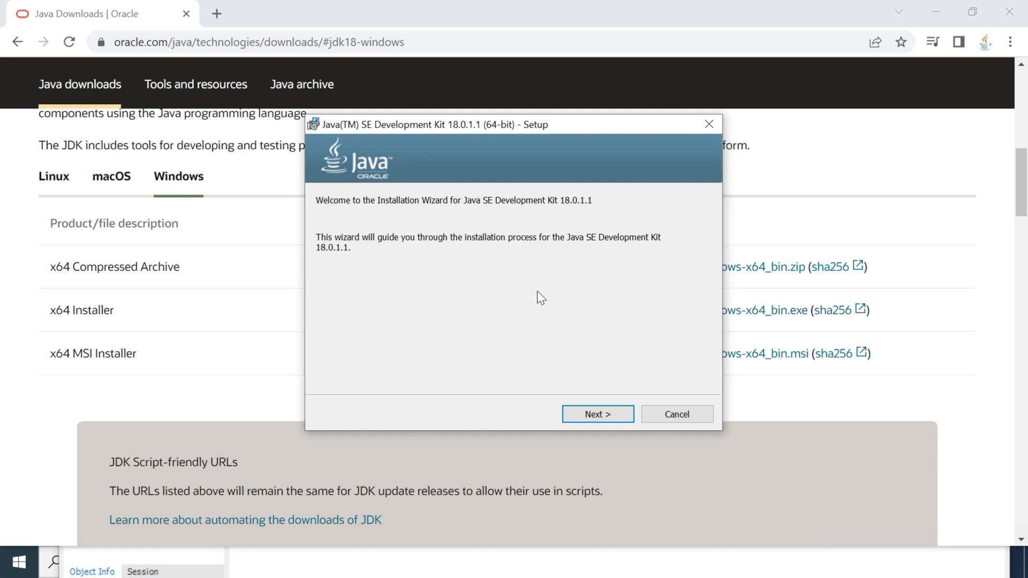
left_click(595, 413)
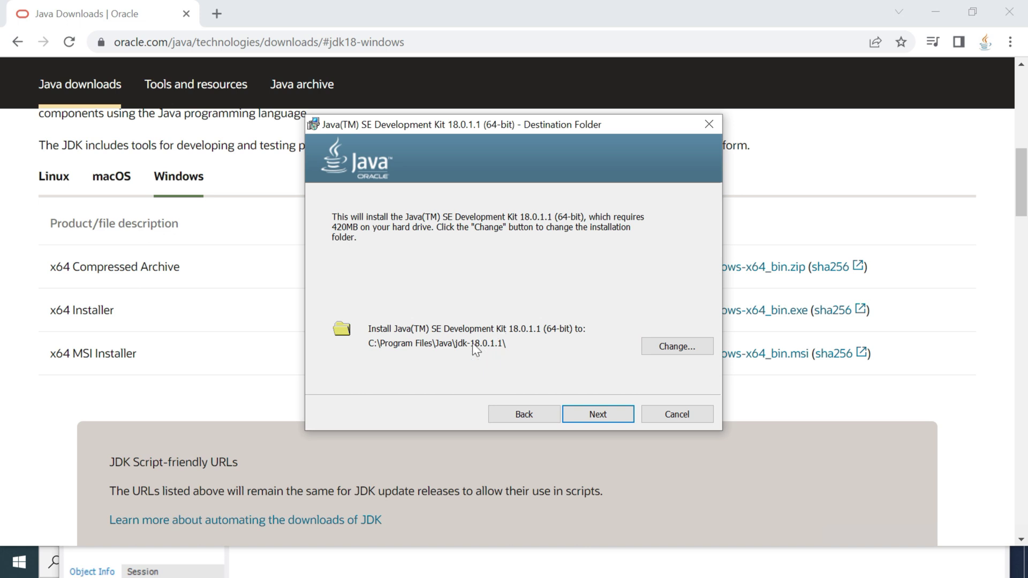
left_click(591, 415)
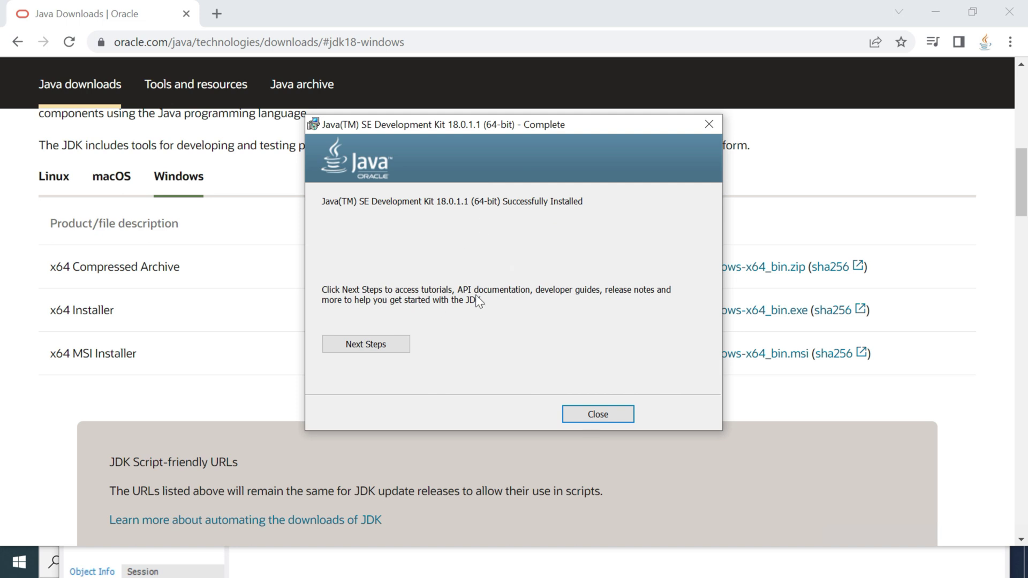
left_click(598, 415)
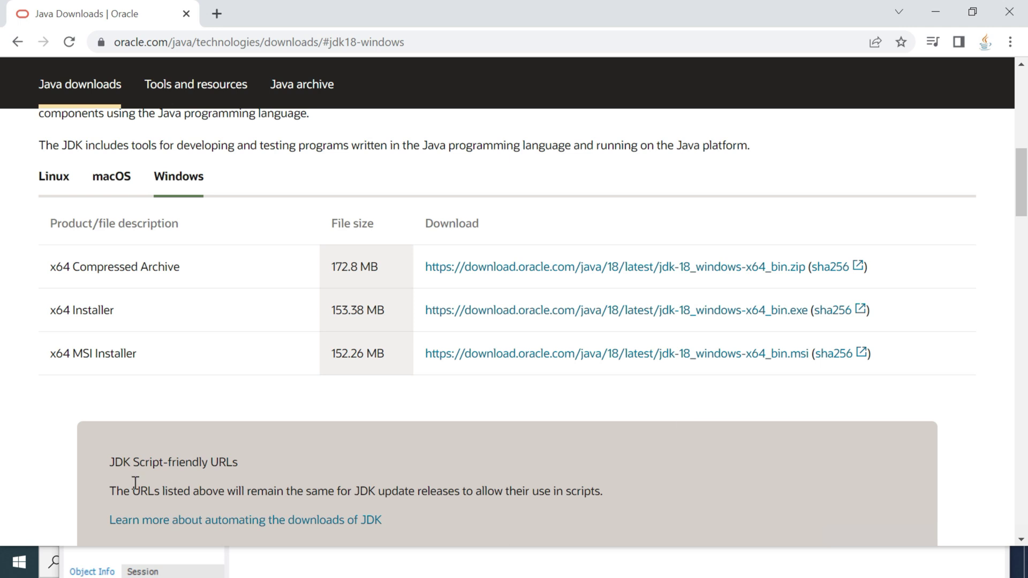
Launch File Explorer, maximize it, and browse to C:\Program Files\Java.
left_click(20, 561)
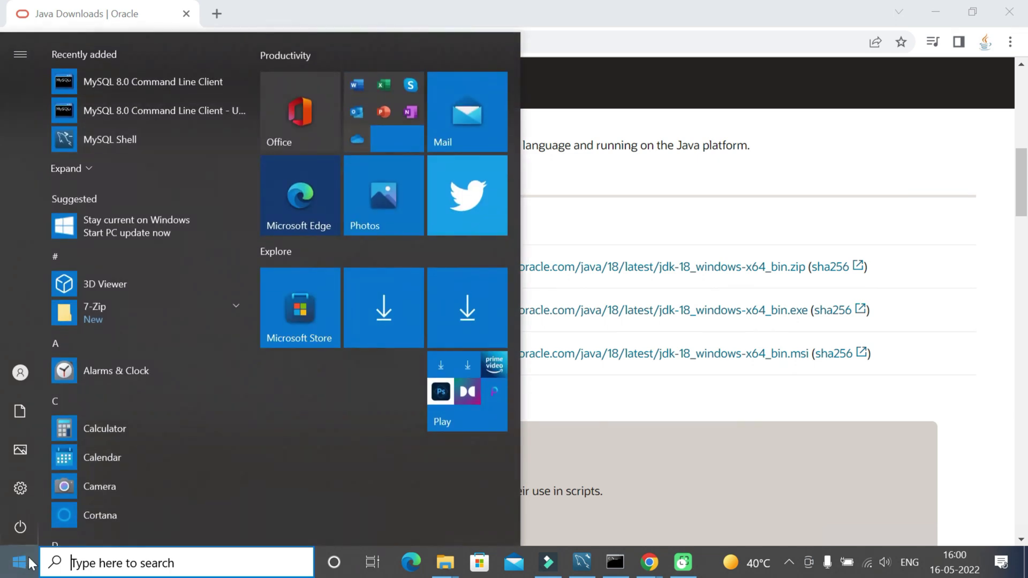
type("file")
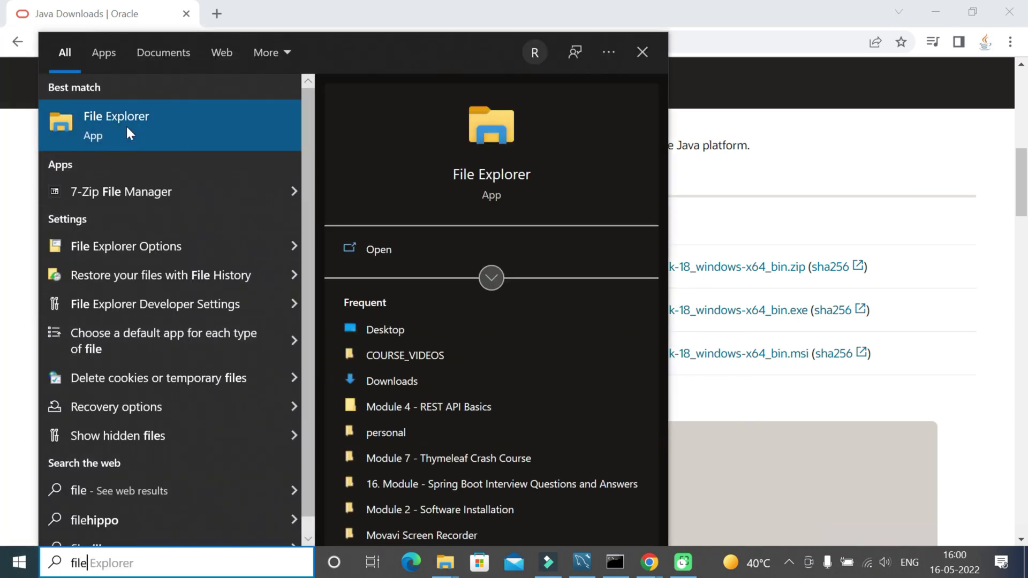
left_click(185, 122)
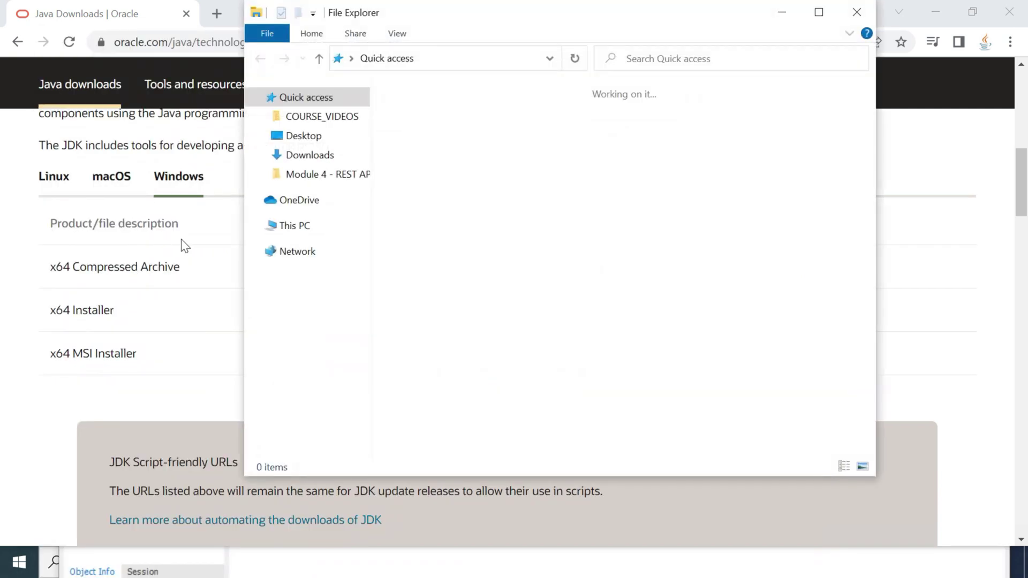
left_click(294, 225)
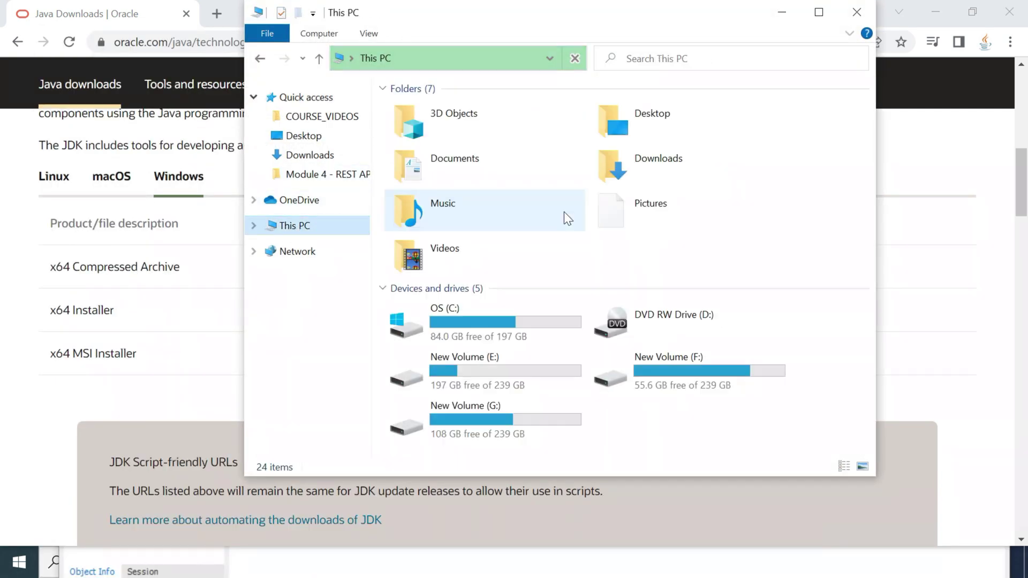
double_click(477, 322)
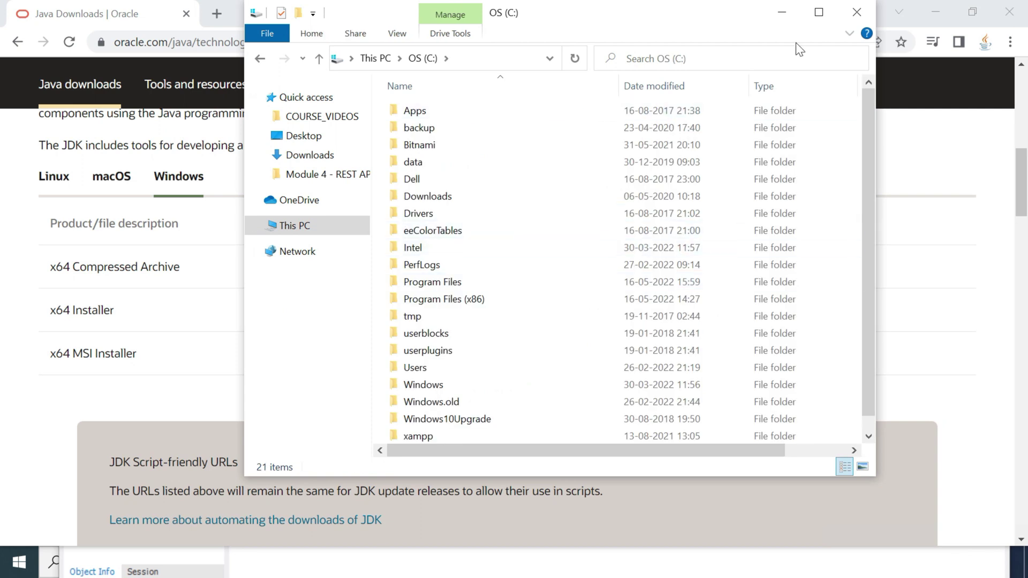
left_click(819, 12)
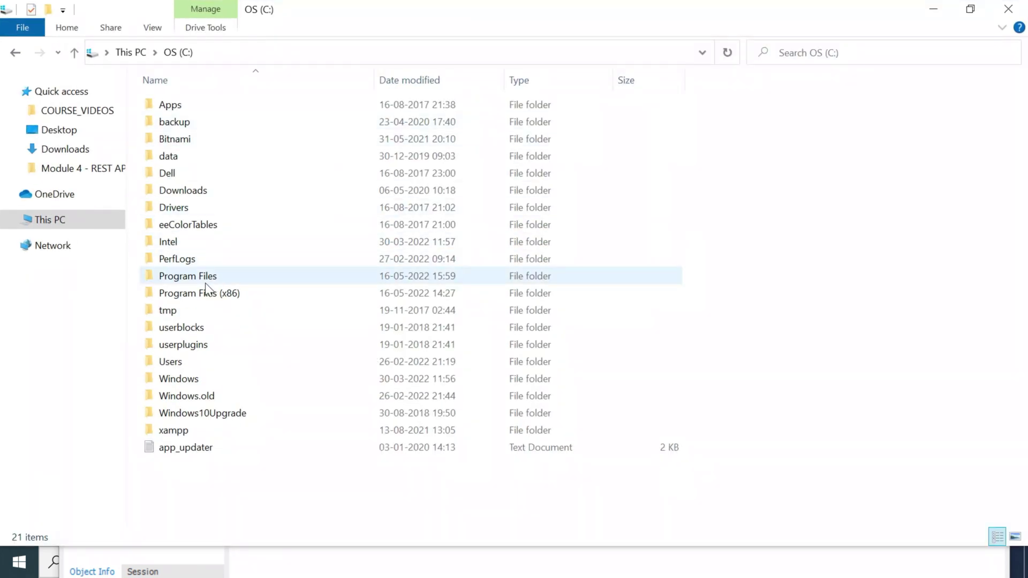
double_click(206, 281)
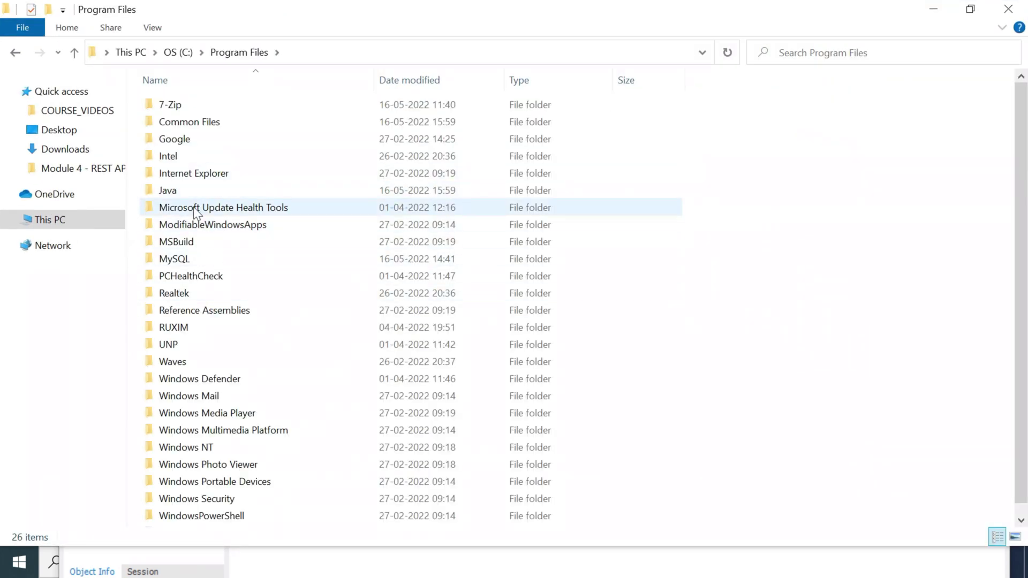
double_click(178, 191)
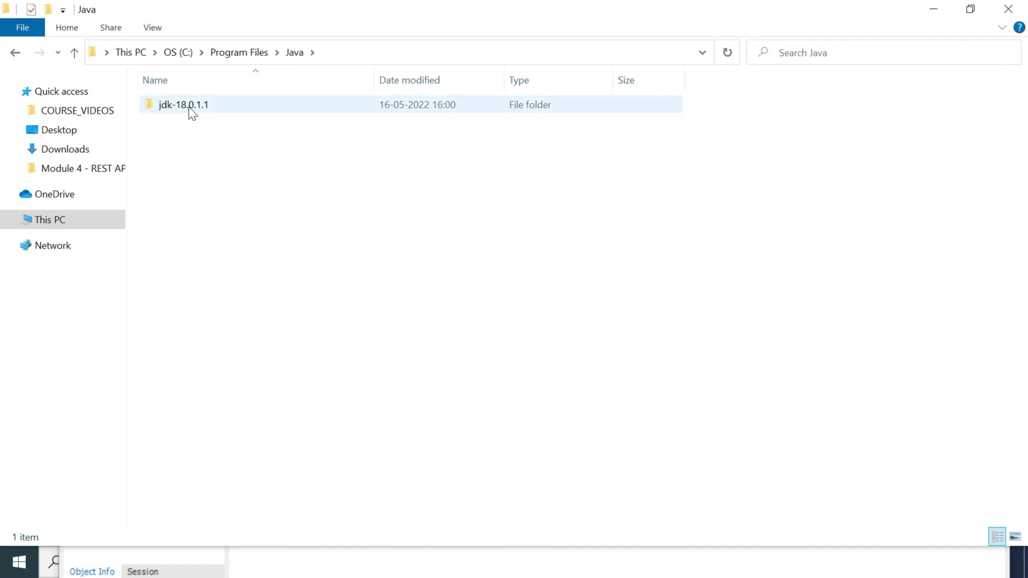
Open jdk-18.0.1.1\bin and select its full path in the address bar for copying.
mouse_move(190, 112)
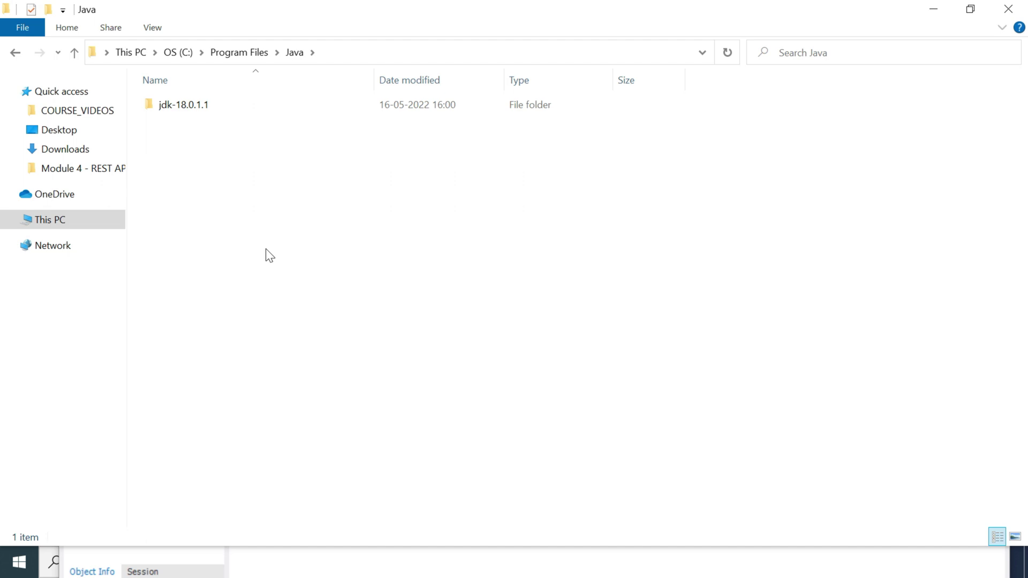
double_click(205, 109)
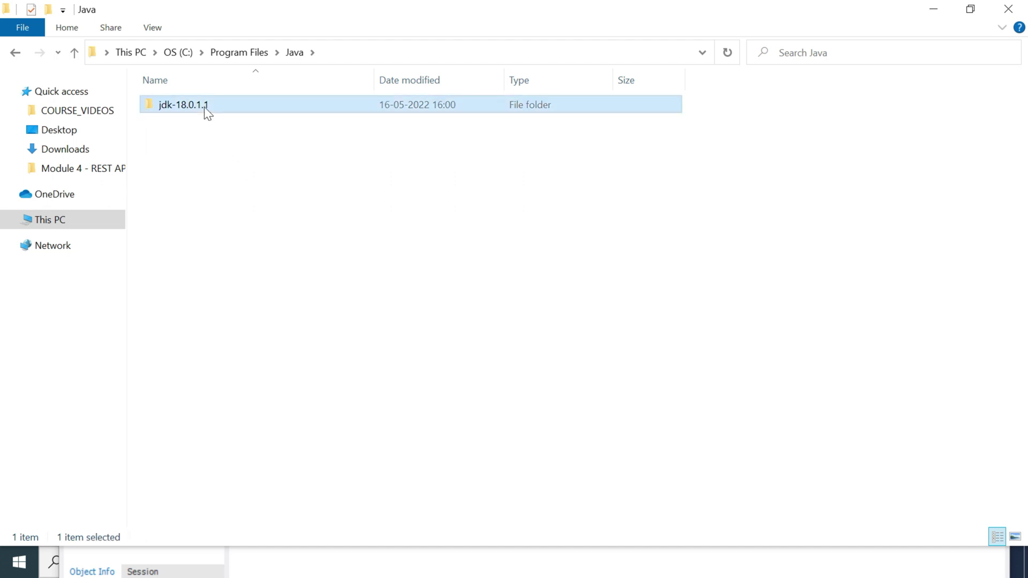
double_click(180, 106)
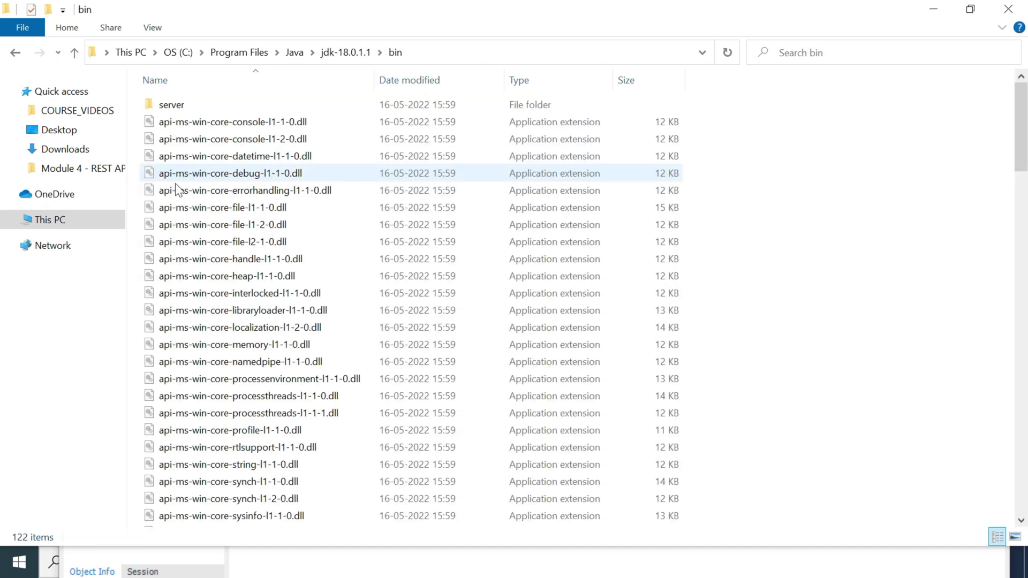
left_click(470, 52)
key("ctrl+c")
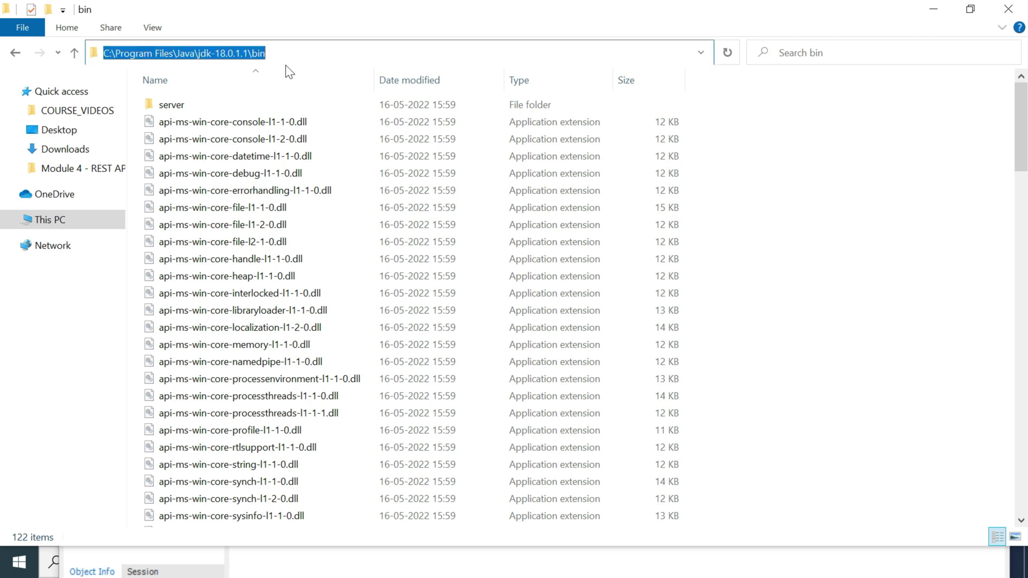
Open 'Edit the system environment variables' and bring up its Environment Variables dialog.
left_click(20, 569)
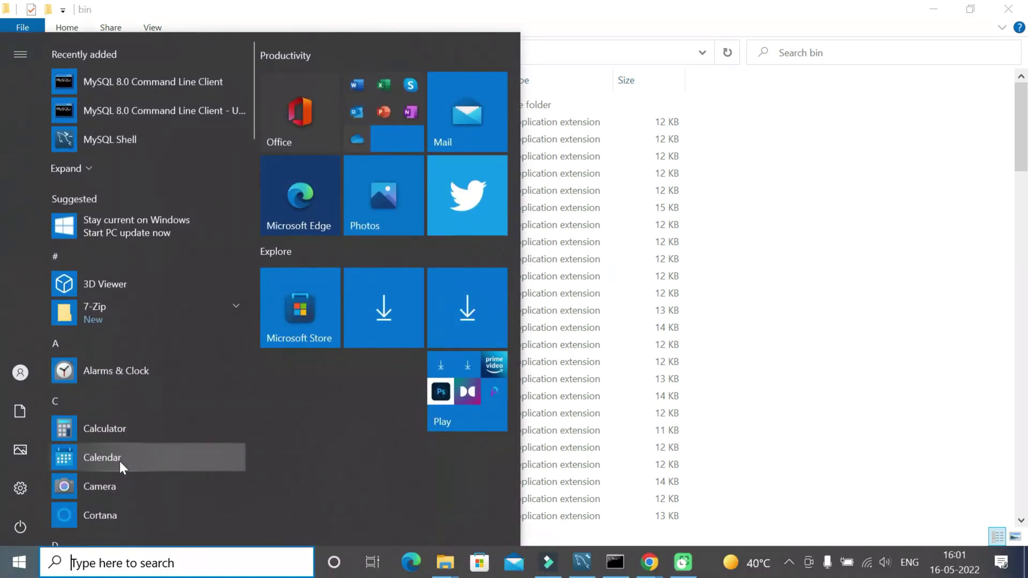
type("edit")
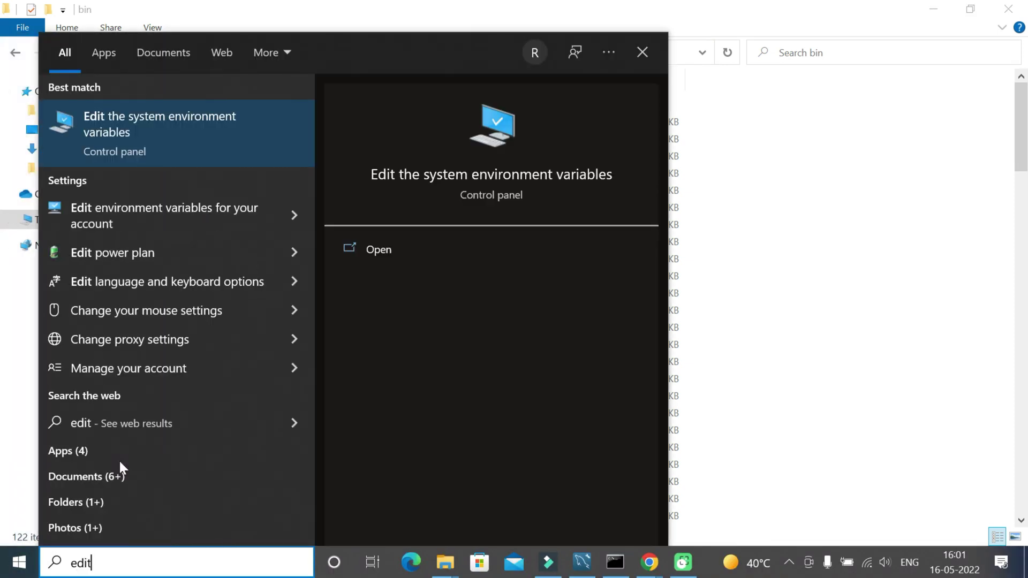
type(" the")
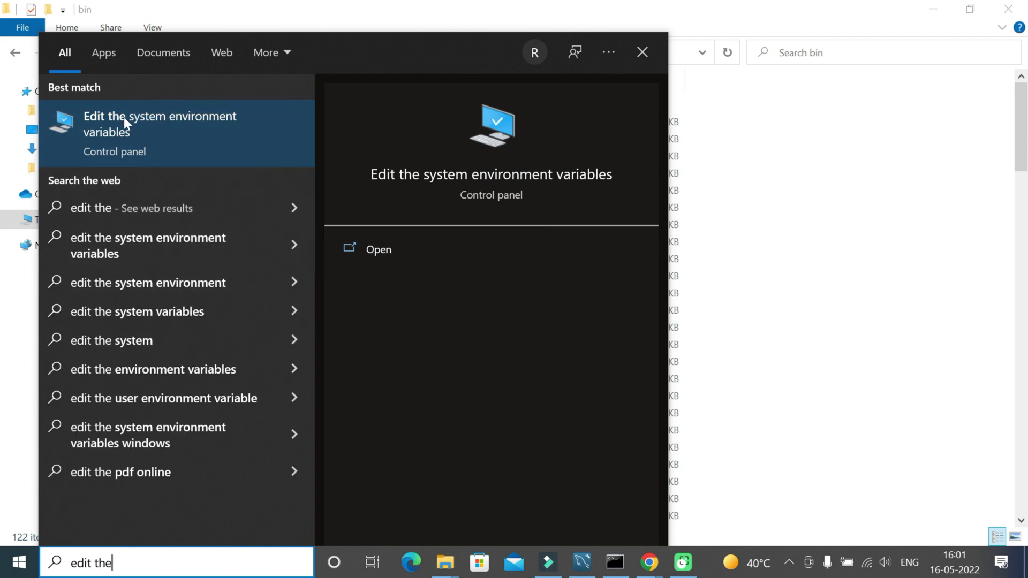
left_click(146, 126)
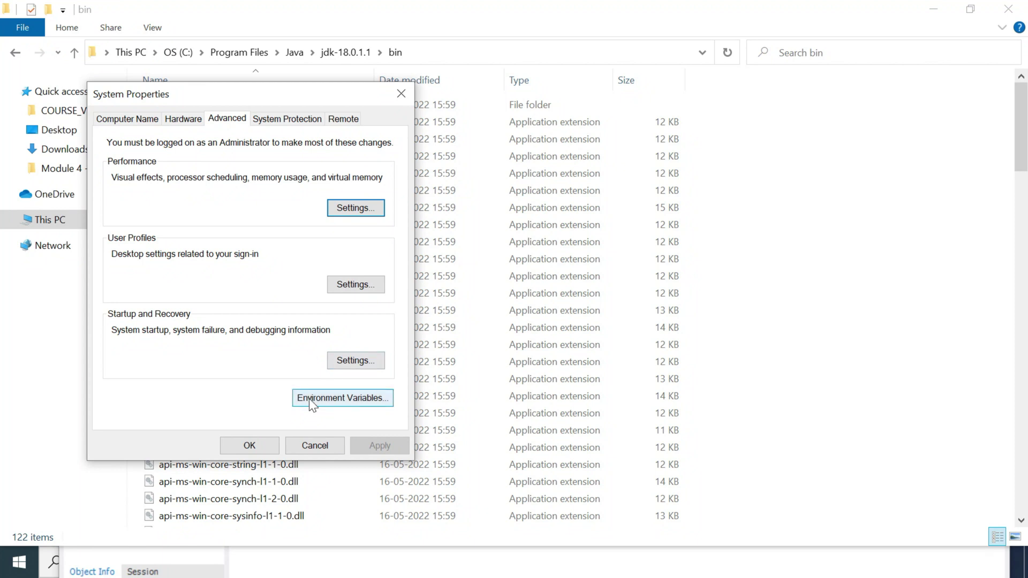
left_click(310, 399)
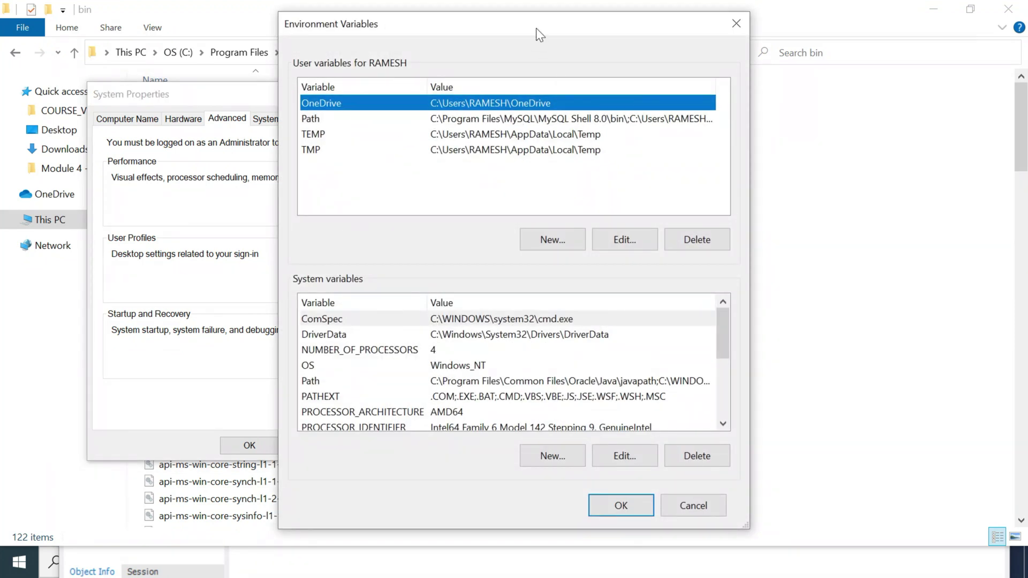
left_click_drag(535, 28, 483, 26)
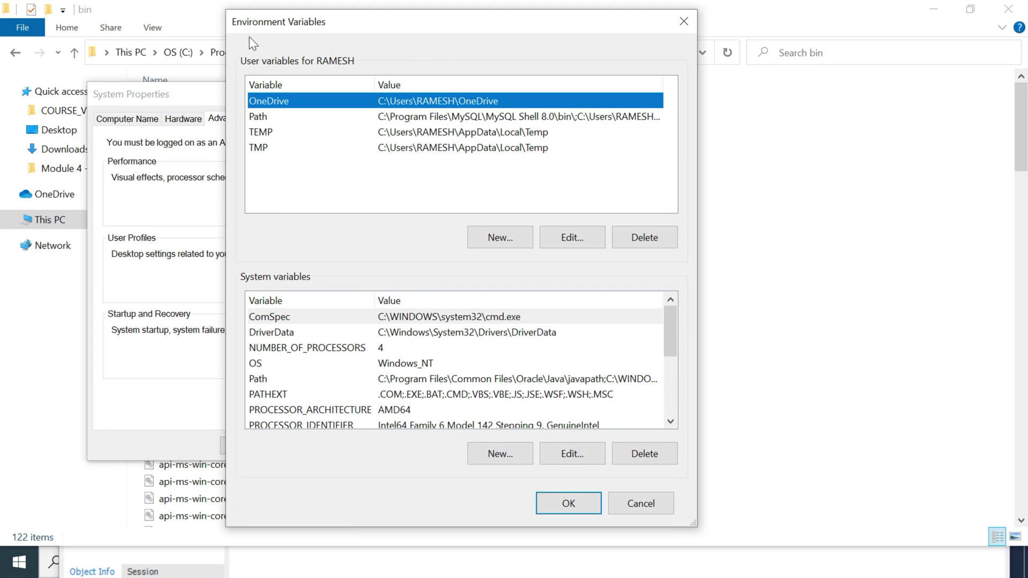
left_click(306, 174)
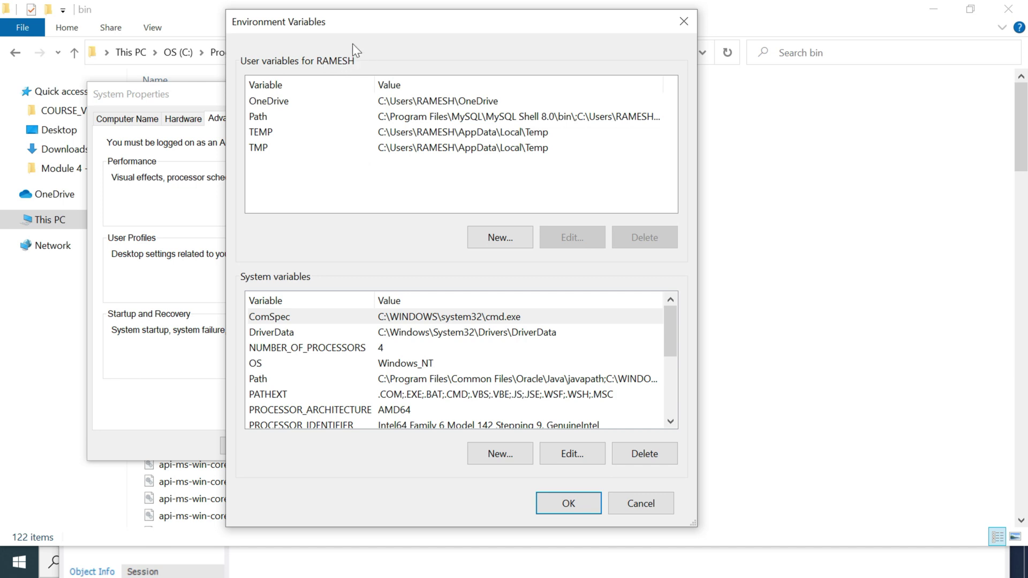
Create user variable JAVA_HOME with value C:\Program Files\Java\jdk-18.0.1.1.
left_click(501, 239)
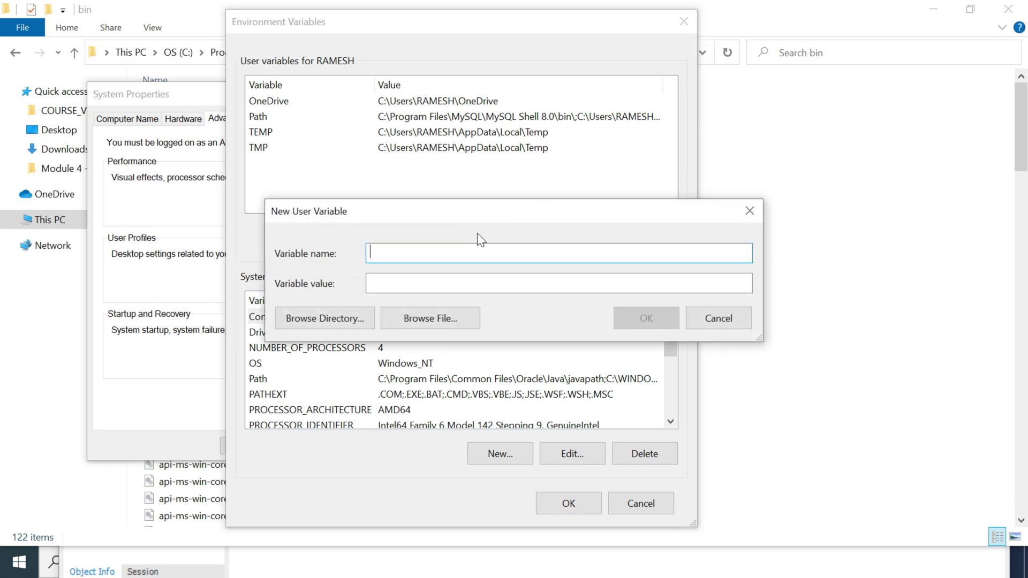
type("JAVA_HOME")
left_click(461, 281)
key("ctrl+v")
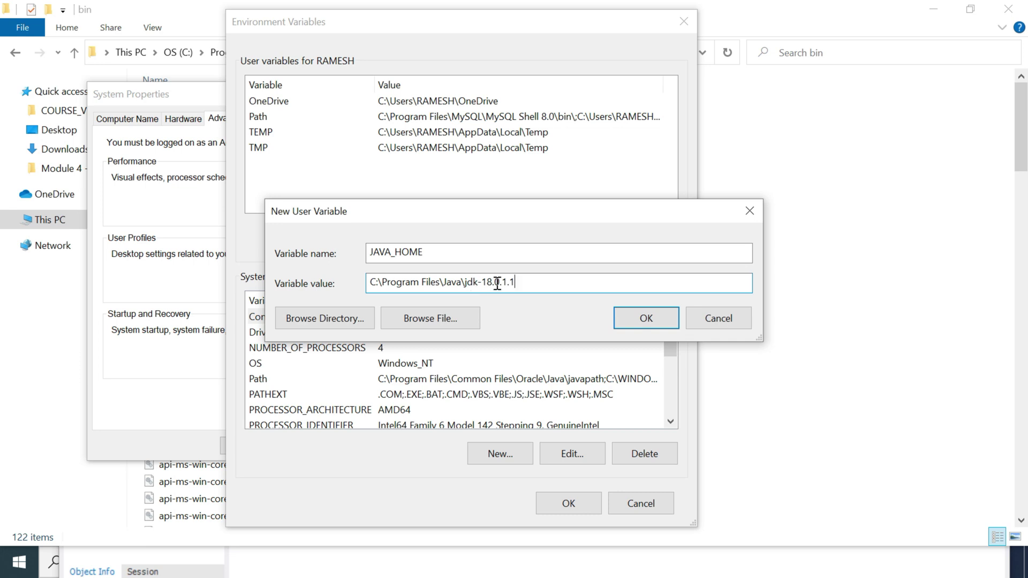
left_click_drag(515, 284, 358, 284)
left_click_drag(431, 253, 351, 251)
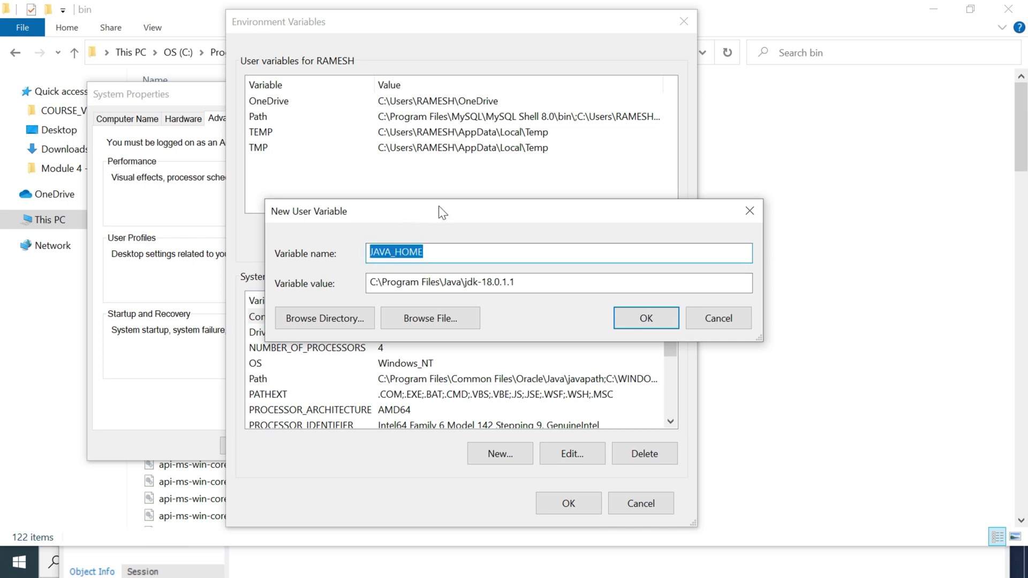
left_click(648, 317)
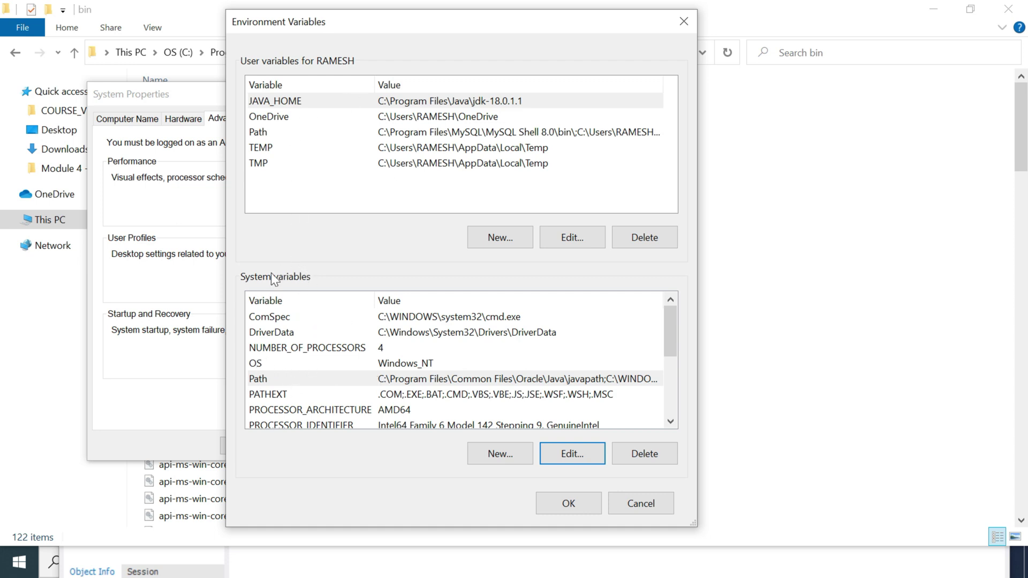
Edit the system Path variable and add a new entry %JAVA_HOME%\bin.
left_click(362, 381)
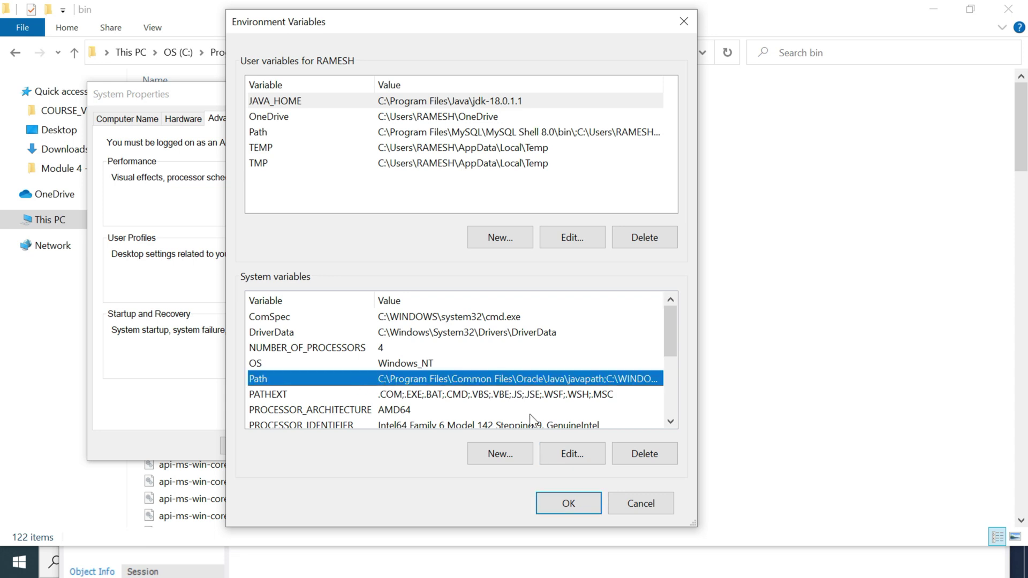
left_click(572, 454)
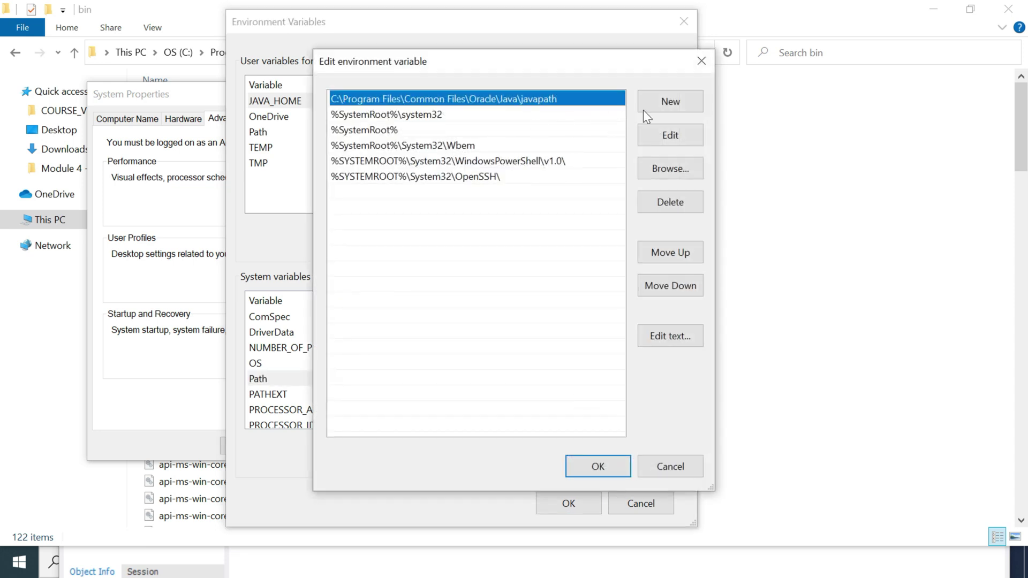
left_click(670, 100)
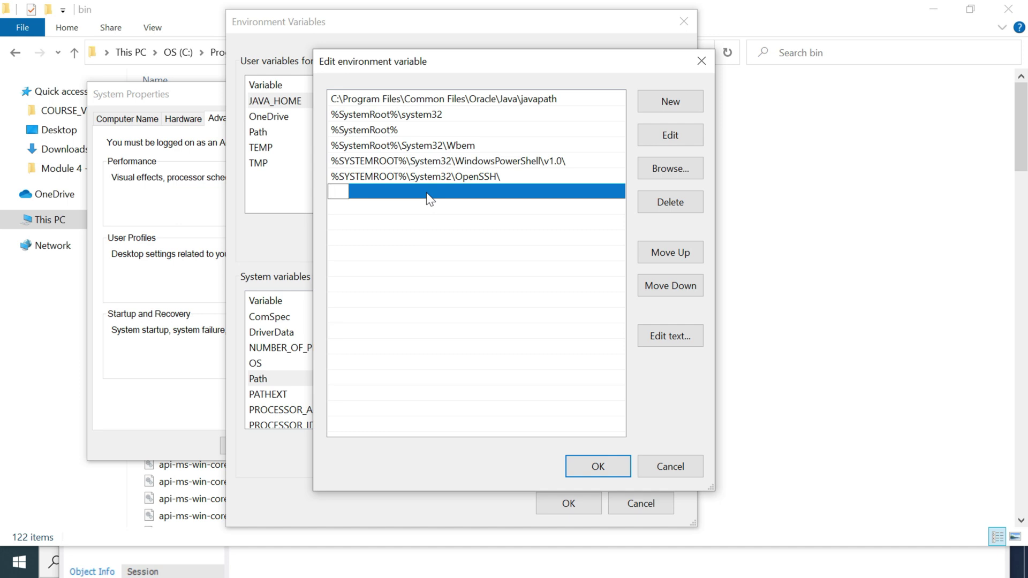
type("%JAVA_HOE")
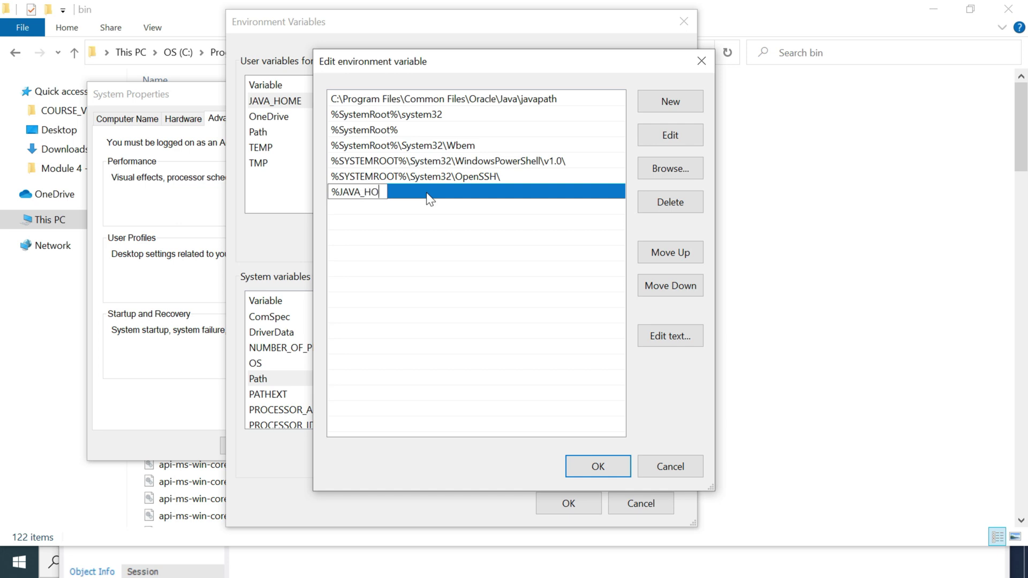
key("BackSpace")
key("BackSpace")
type("OME%\\bin")
Check the %JAVA_HOME%\bin entry text and save the Path changes.
left_click_drag(397, 197, 324, 184)
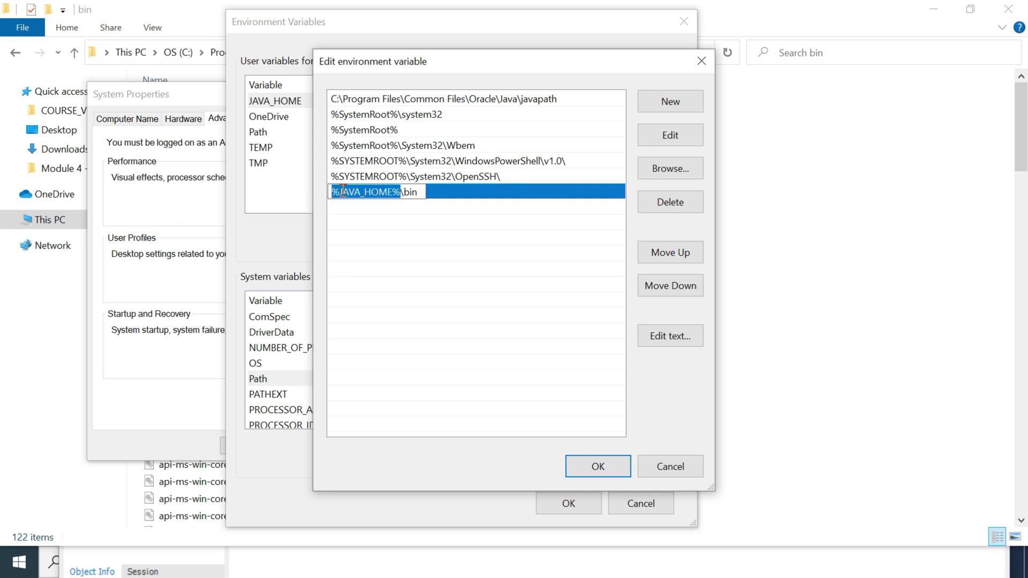
left_click(384, 192)
left_click_drag(339, 192, 395, 191)
left_click(404, 192)
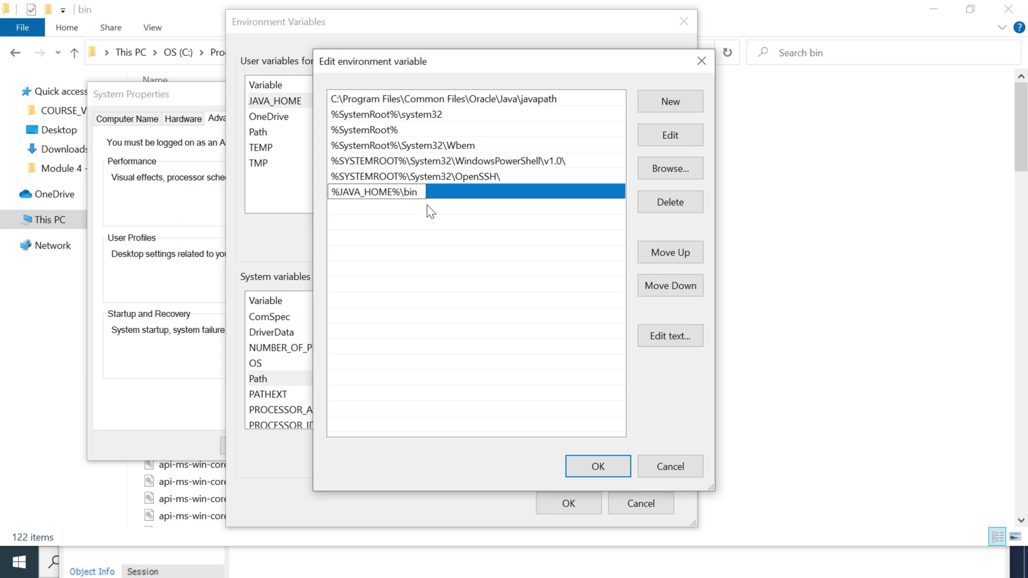
left_click_drag(428, 194, 329, 194)
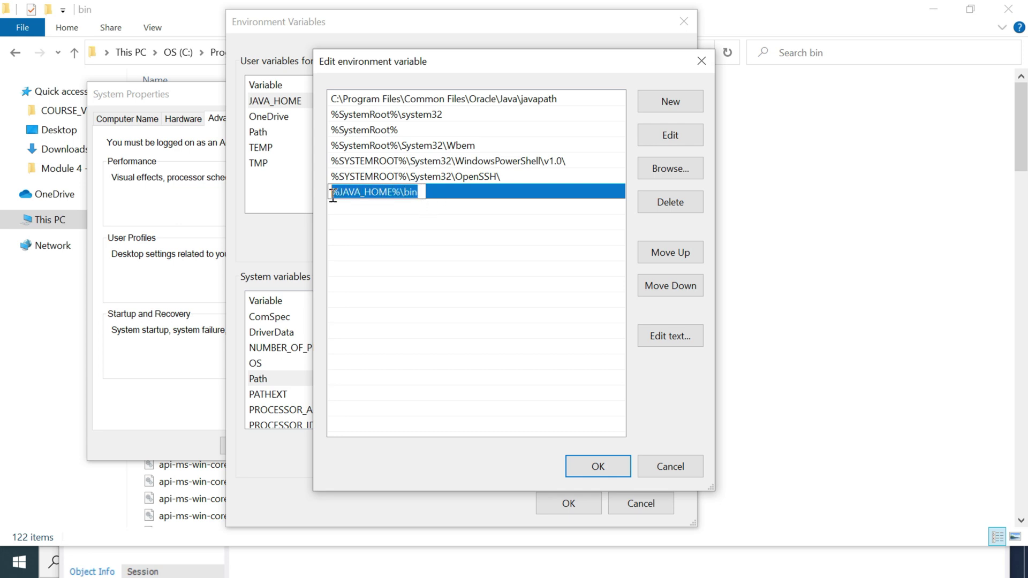
left_click(586, 465)
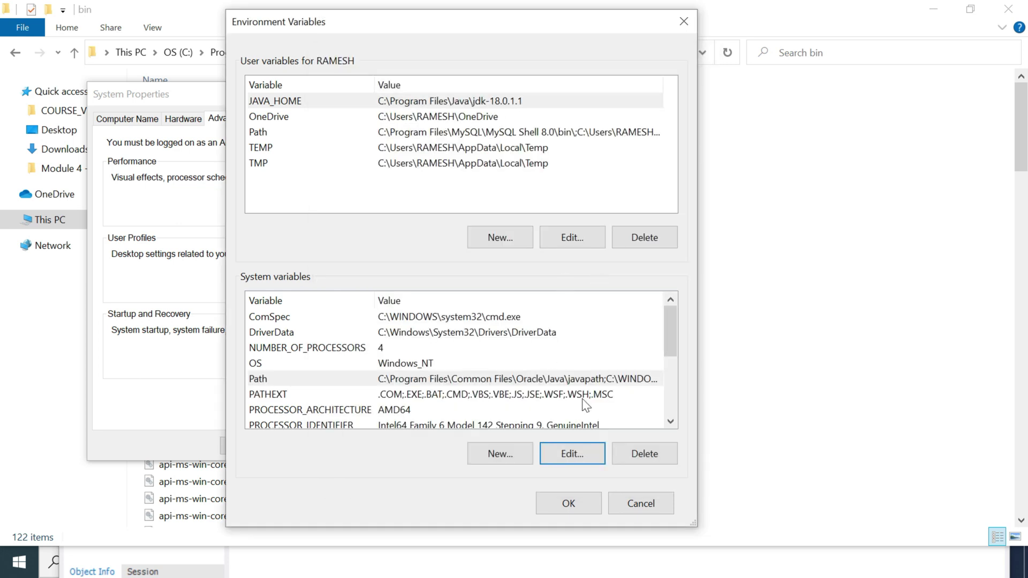
Confirm the environment variable changes, close System Properties, and launch Command Prompt via 'cmd'.
left_click(582, 506)
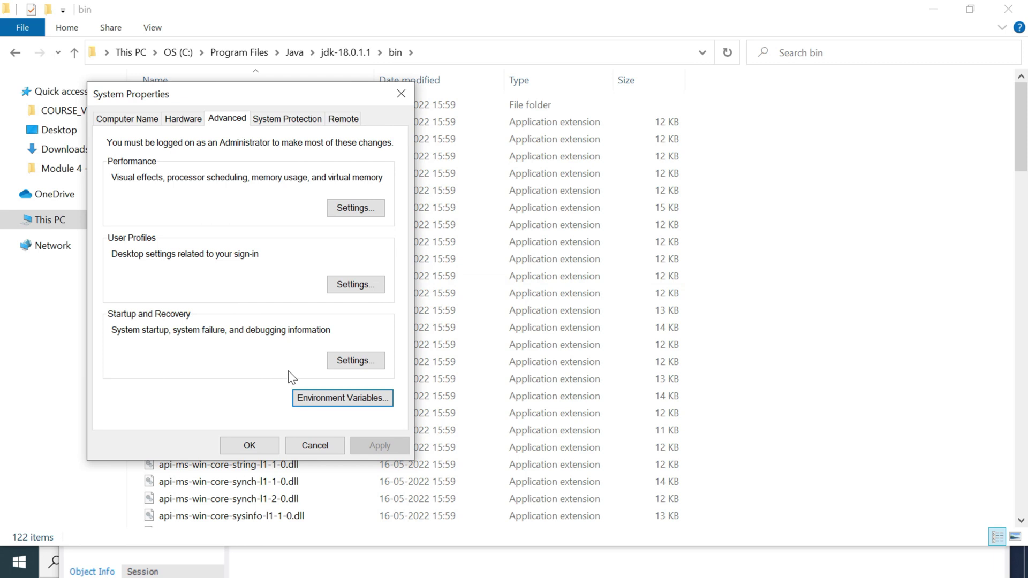
left_click(249, 446)
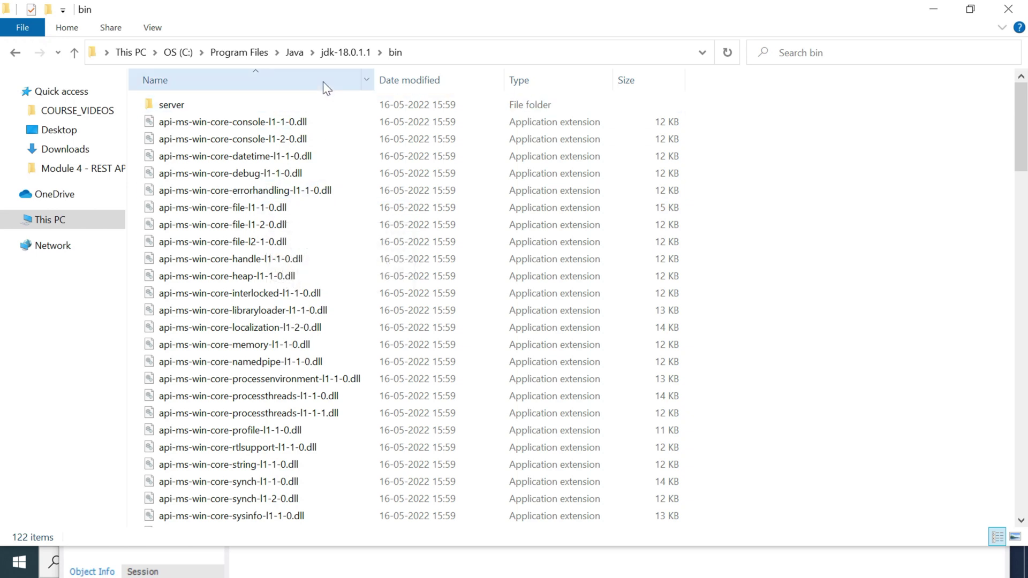
left_click(32, 558)
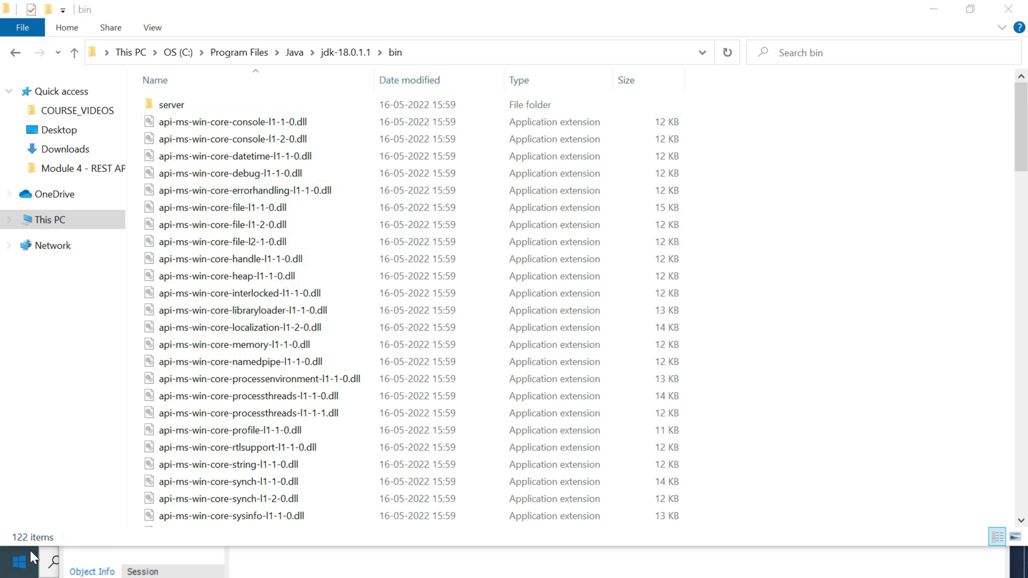
type("cmd")
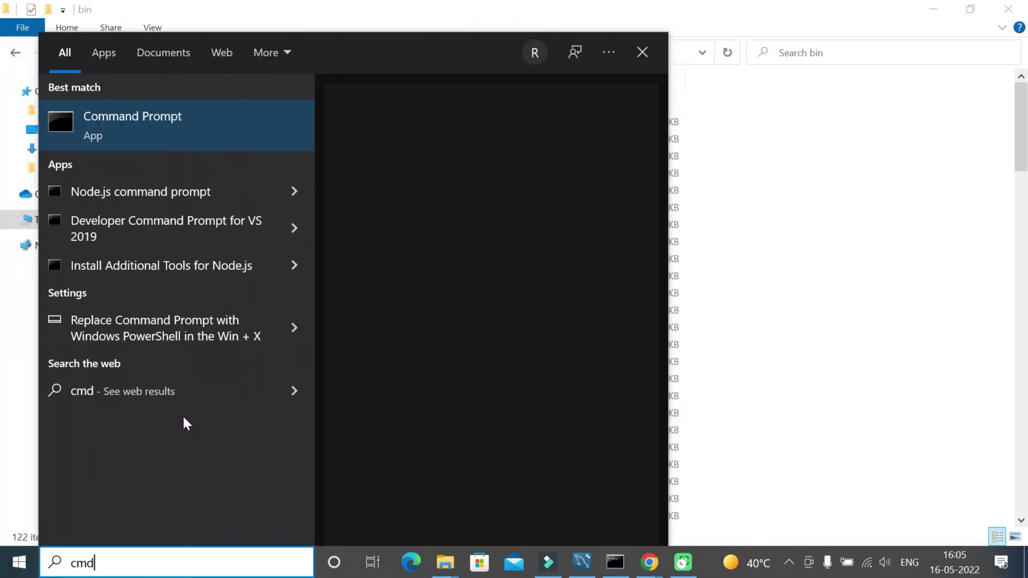
left_click(175, 129)
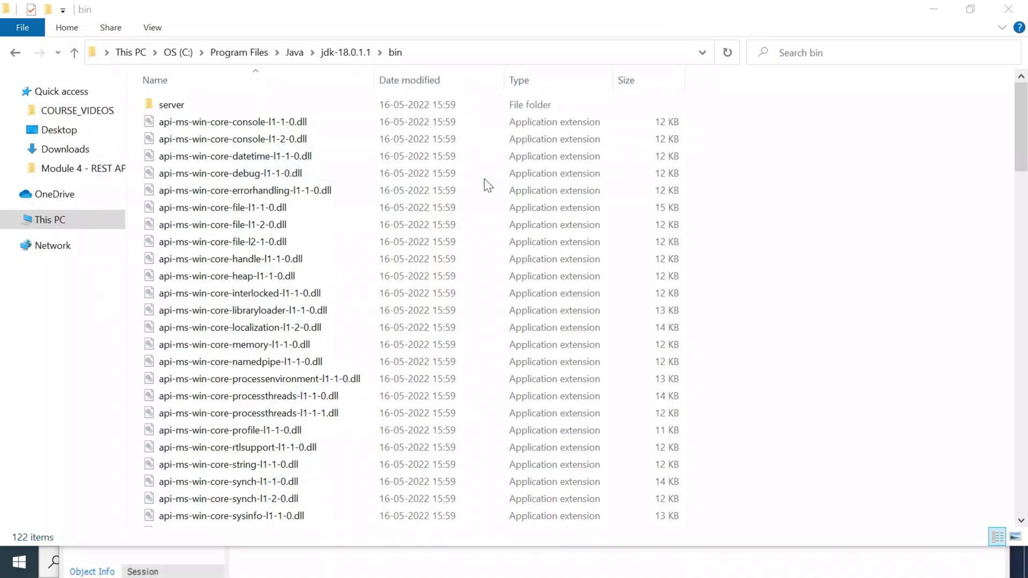
Run java --version in a maximized Command Prompt, confirming version 18.0.1.1 (2022-04-22).
left_click(772, 112)
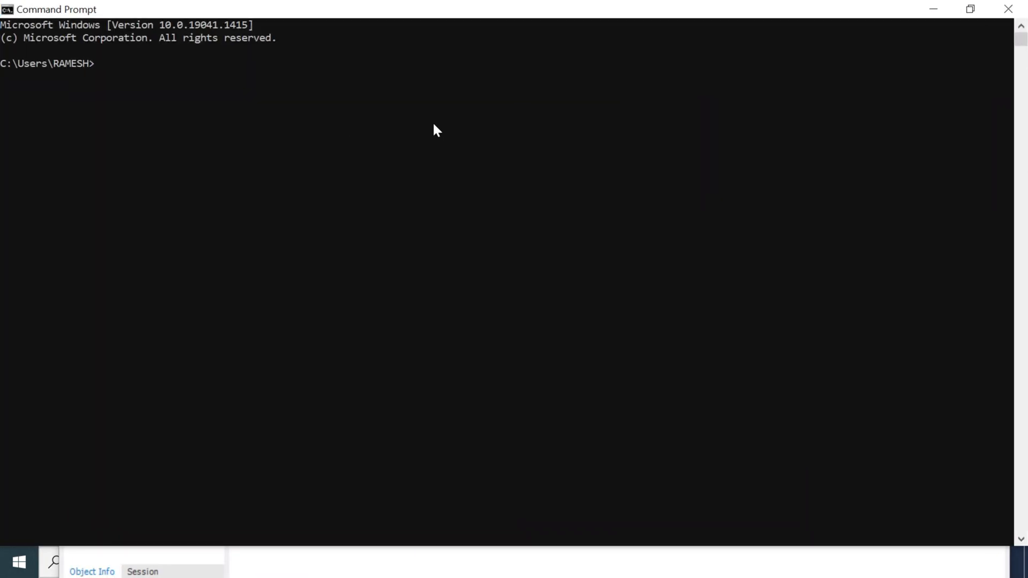
type("java --version")
key("Return")
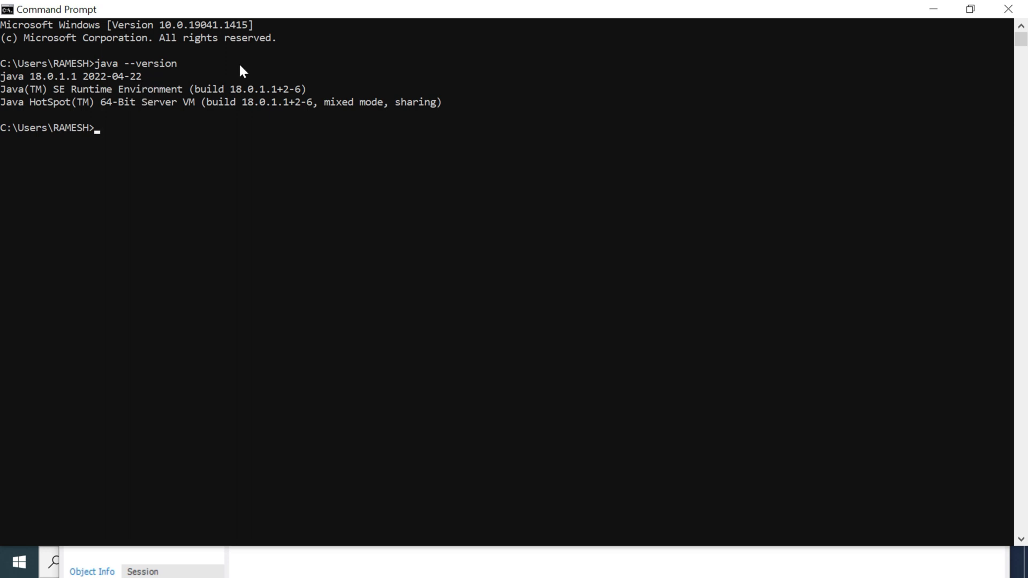
Edit the recalled command into javac --version and run it, confirming javac 18.0.1.1.
key("Up")
key("Left")
key("Left")
key("Left")
key("Left")
key("Left")
key("Right")
key("Right")
type("c")
key("Return")
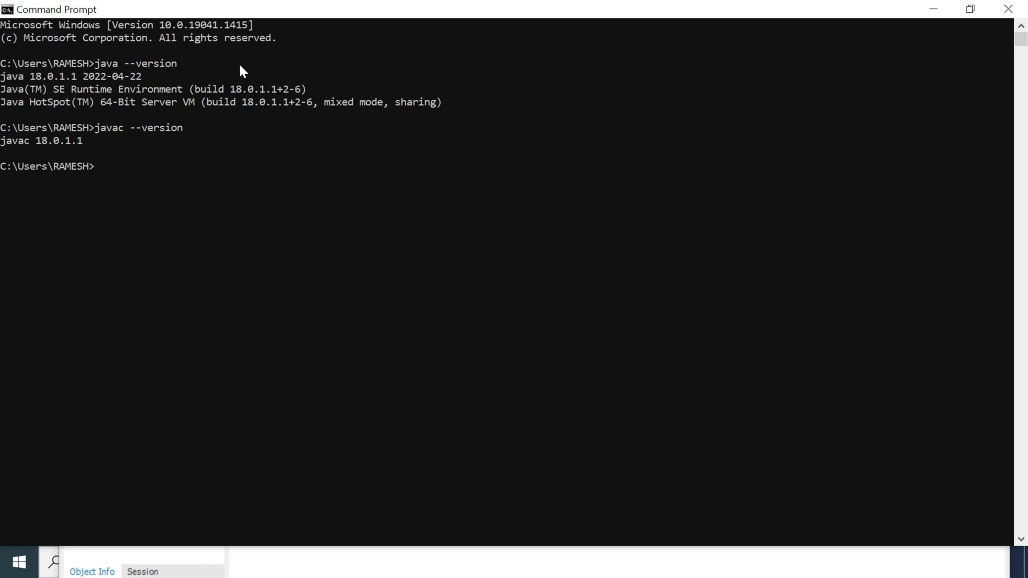